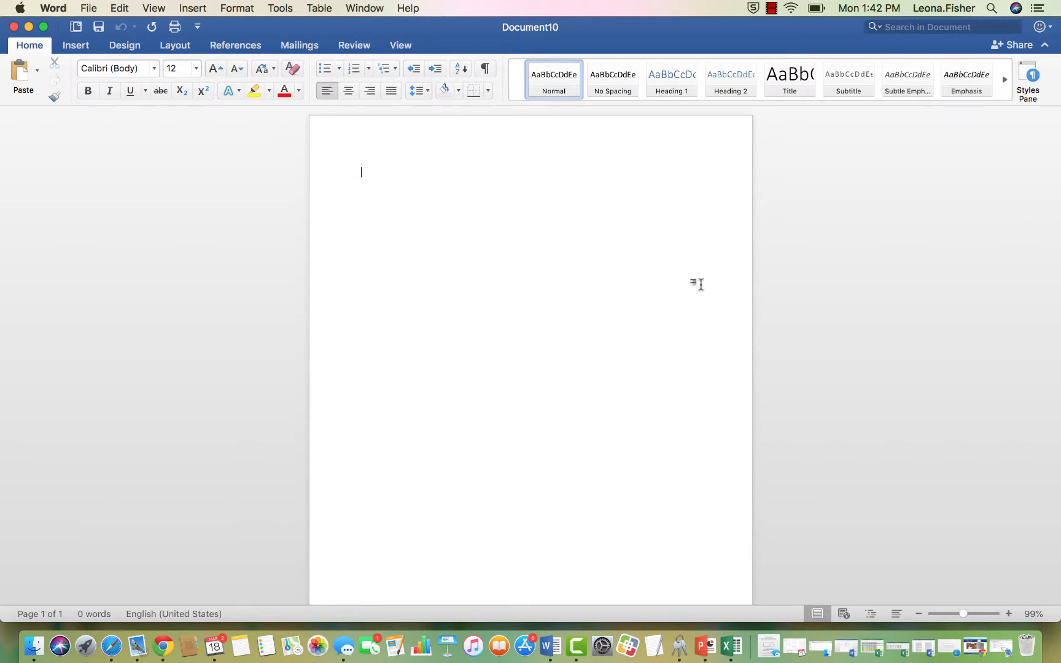
Choose Times New Roman from the Home tab font list as the document font.
click(154, 69)
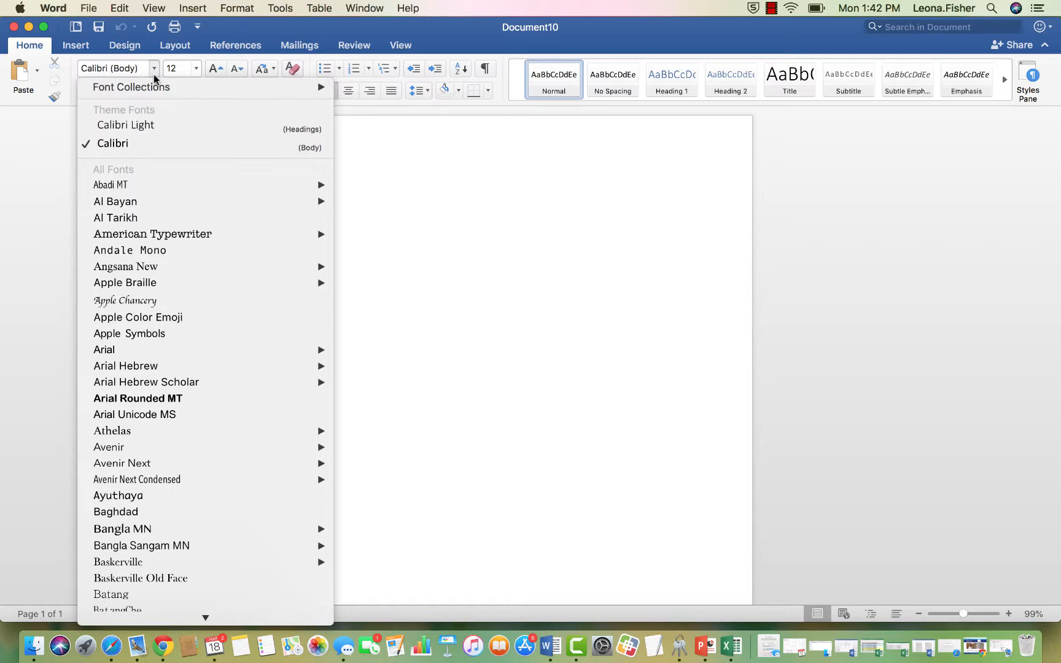
mouse_move(139, 92)
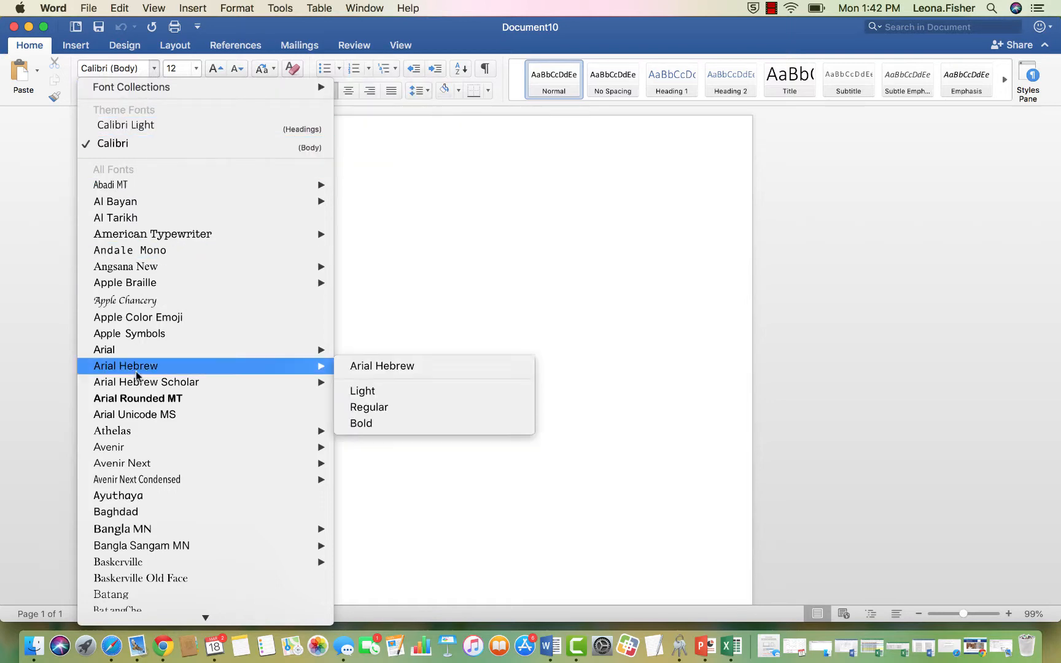
scroll(136, 370, down, 5)
scroll(136, 375, up, 5)
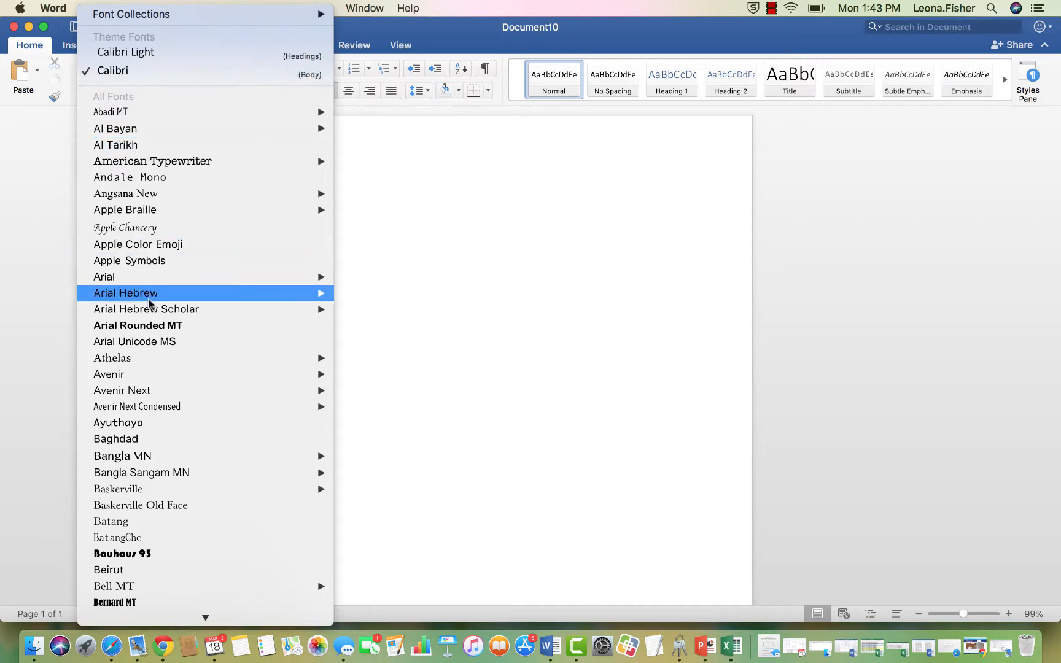
scroll(164, 326, down, 10)
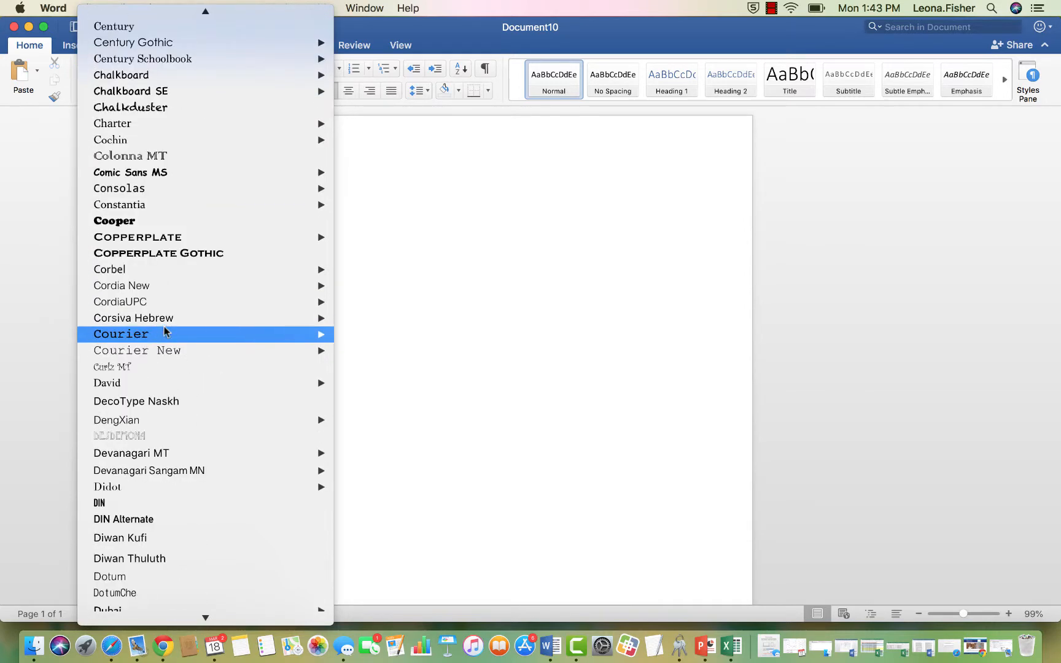
scroll(164, 326, down, 20)
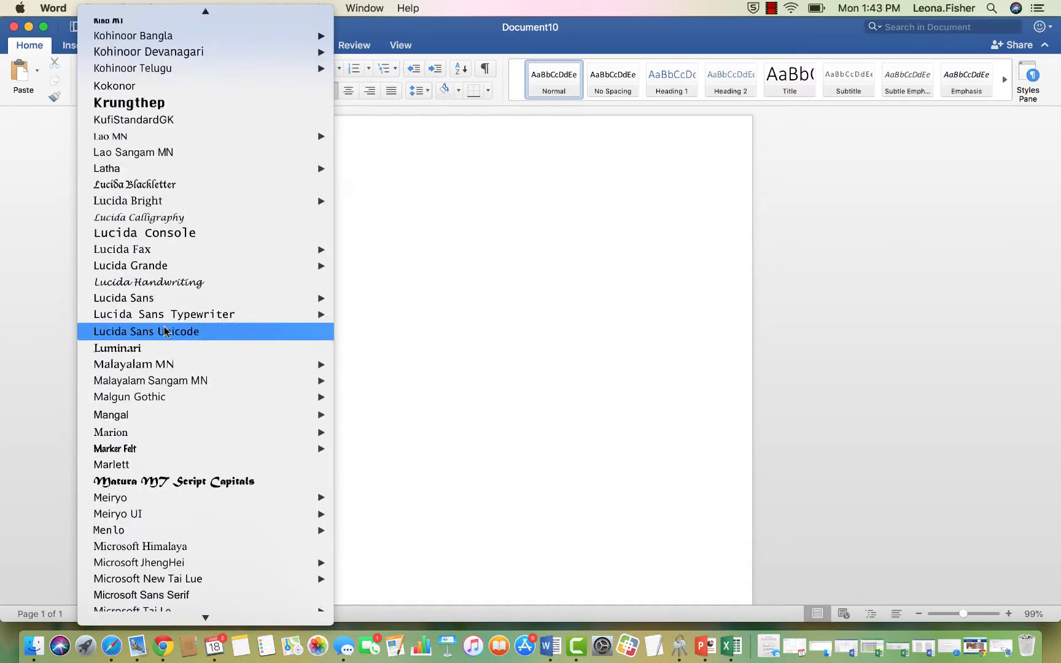
scroll(164, 326, down, 20)
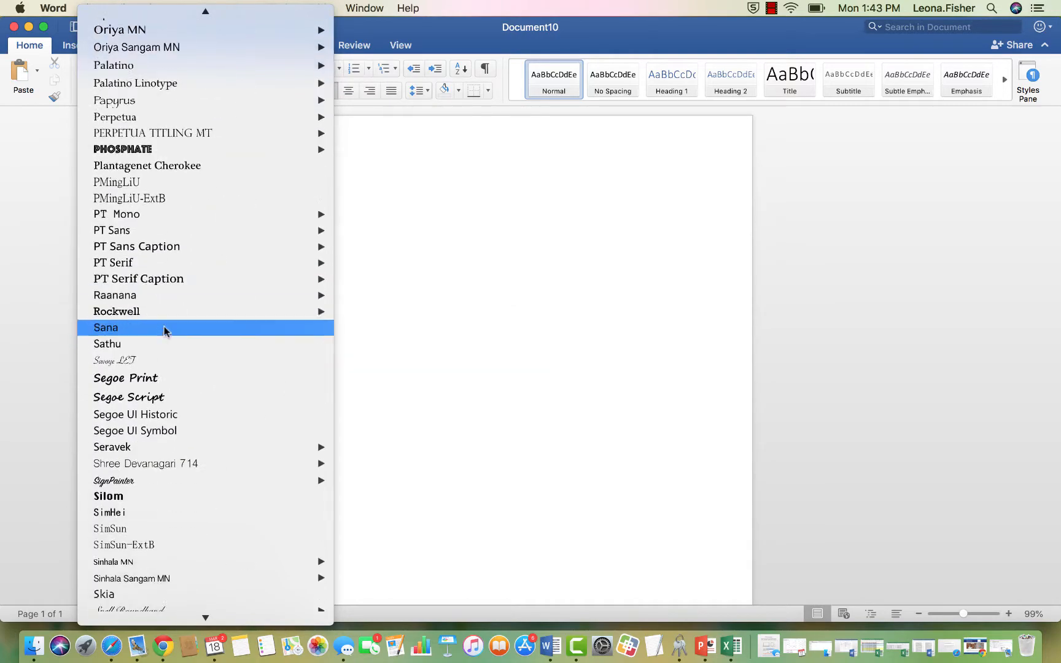
scroll(164, 329, down, 15)
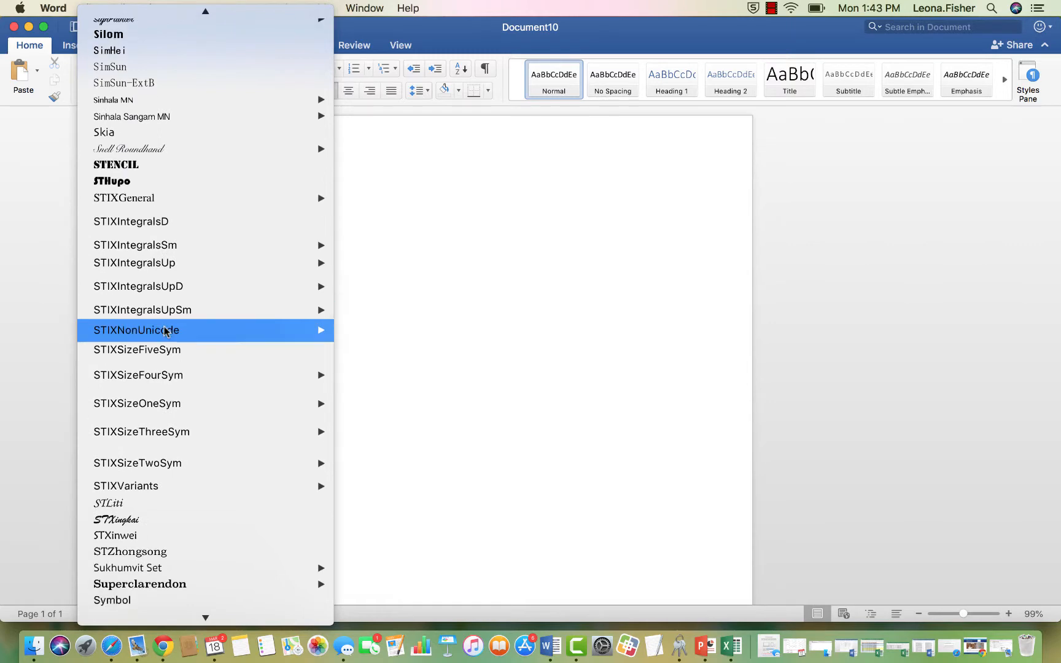
scroll(164, 327, down, 5)
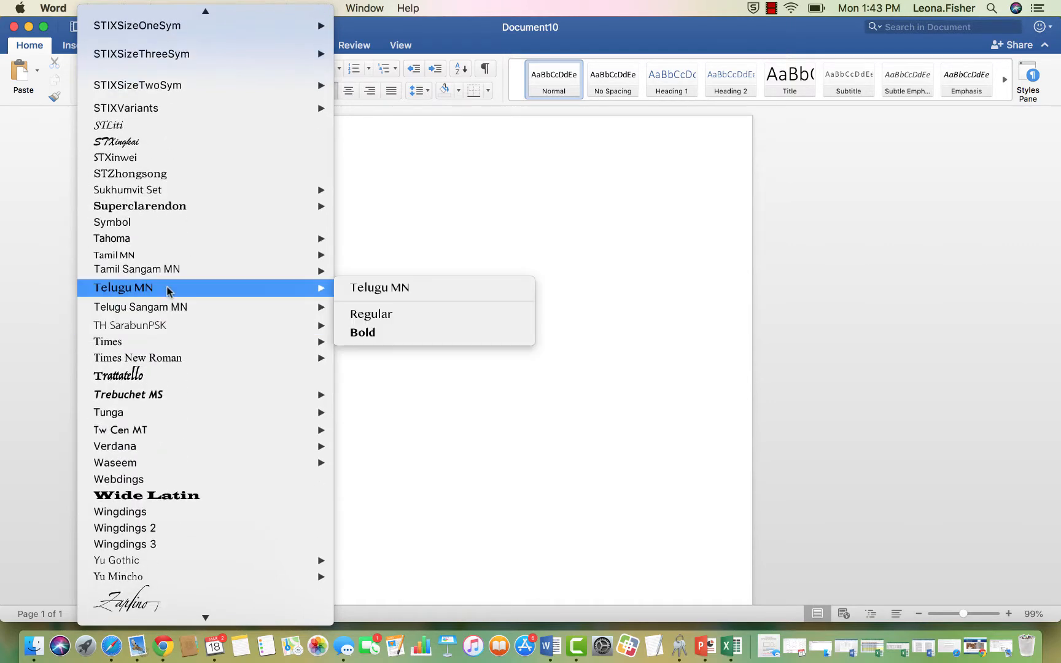
mouse_move(149, 358)
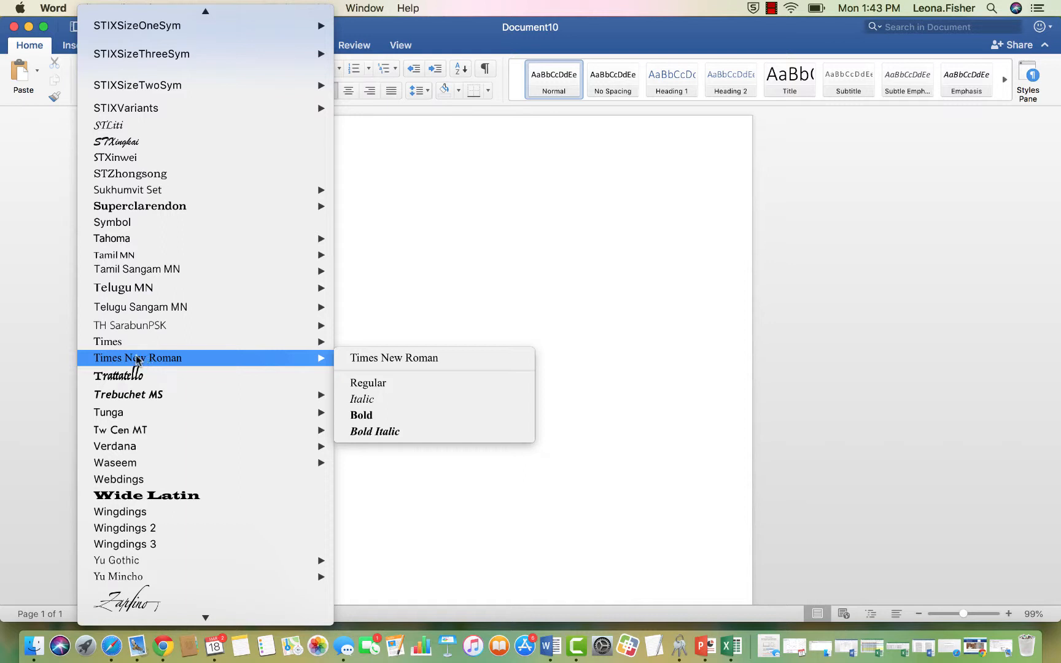
click(136, 359)
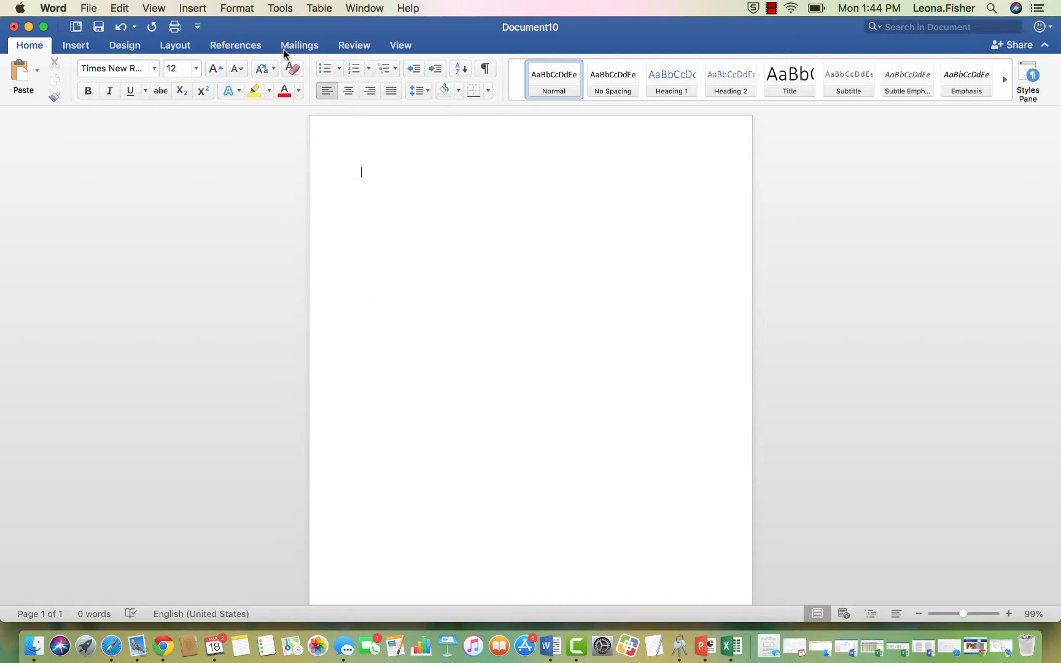
Set Line spacing to Double in the Paragraph dialog.
click(235, 7)
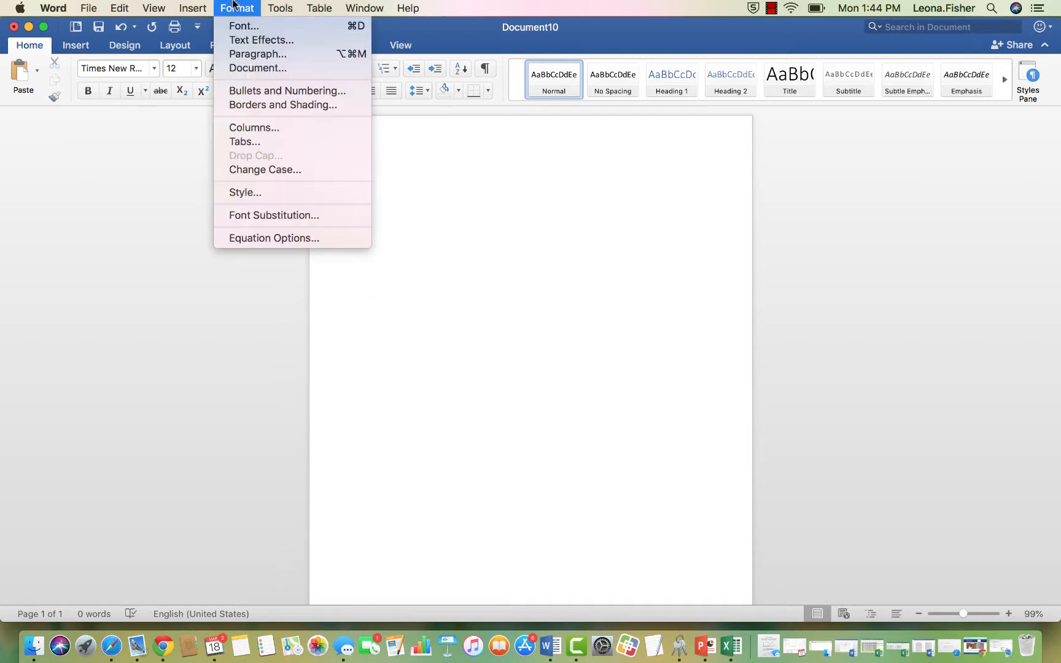
click(245, 55)
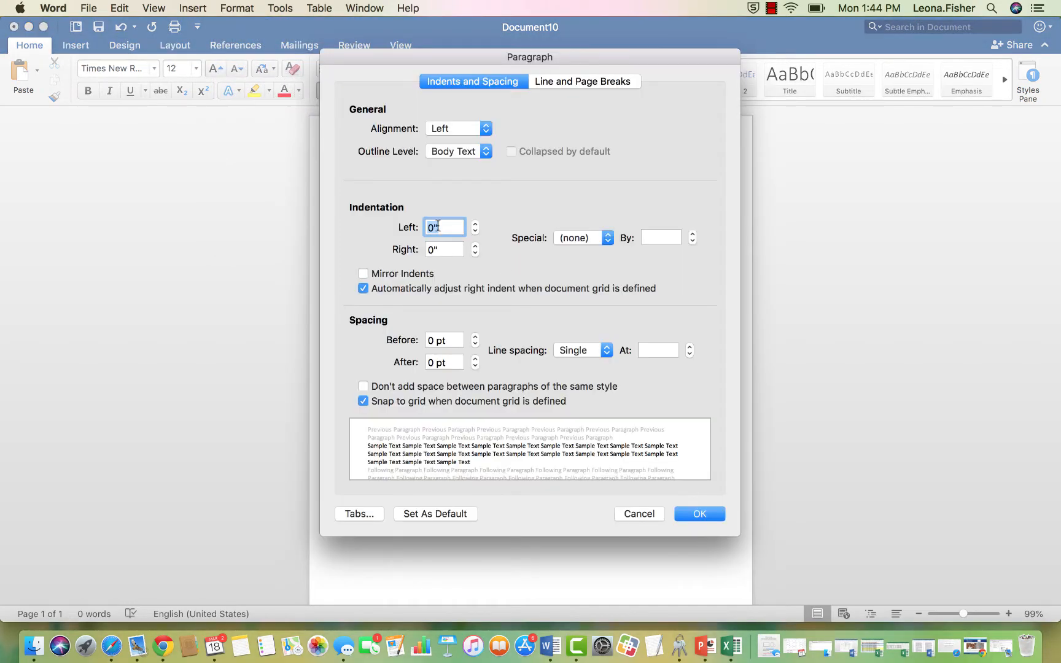
click(590, 351)
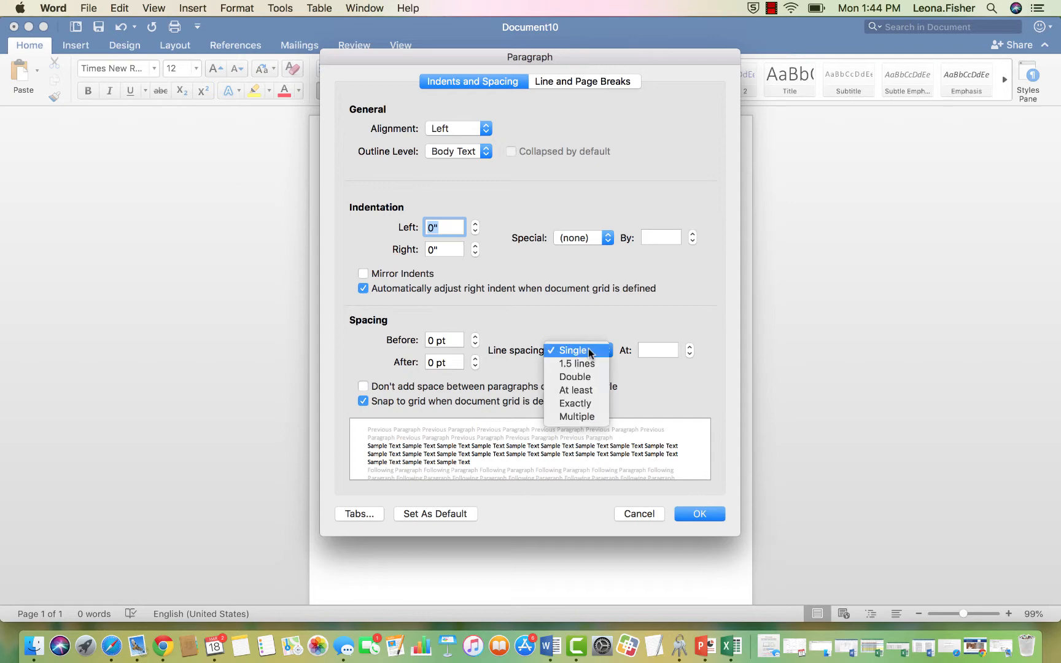
click(575, 376)
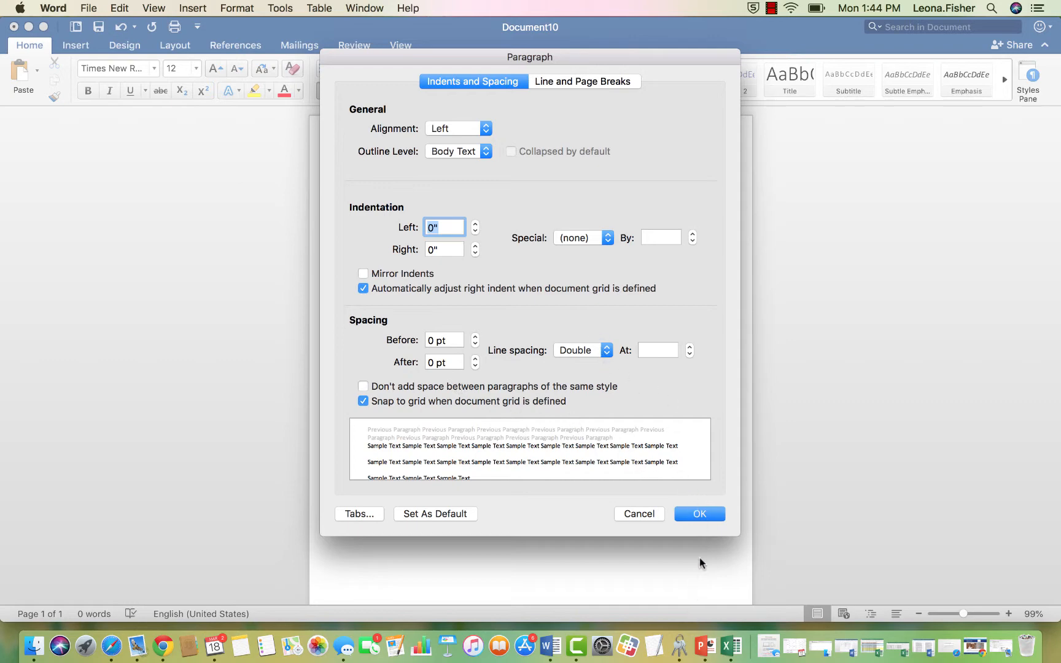
click(705, 517)
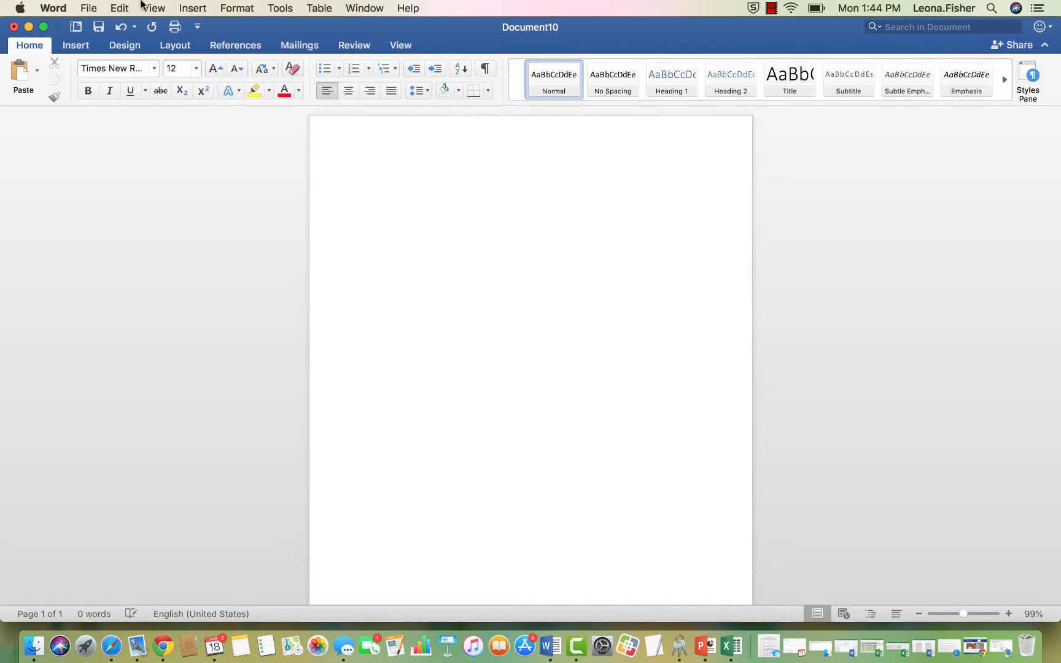
click(227, 7)
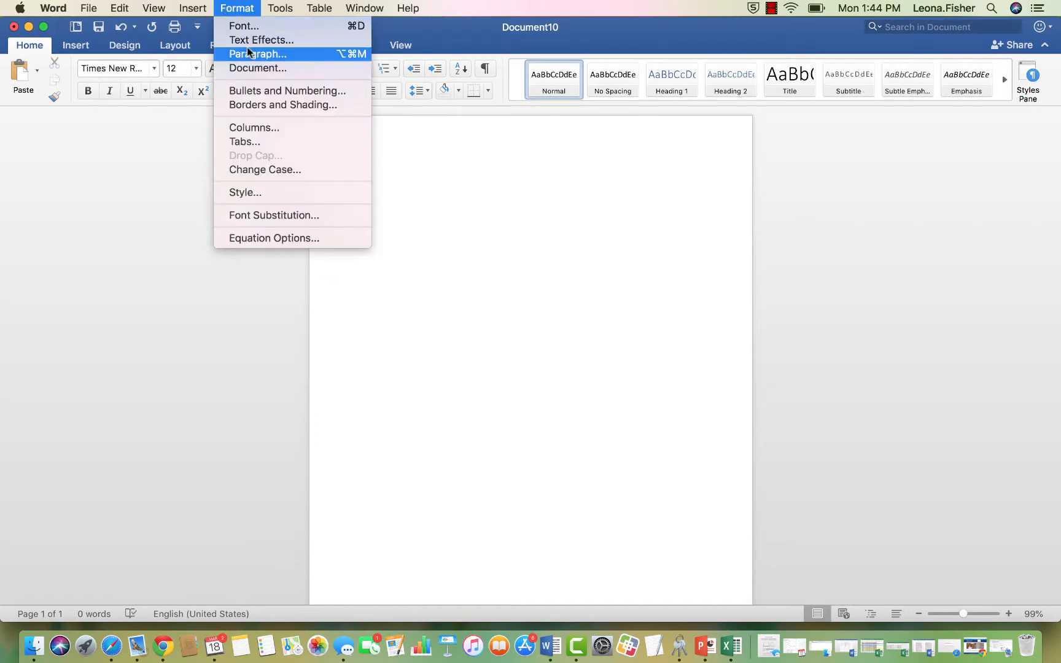
click(486, 194)
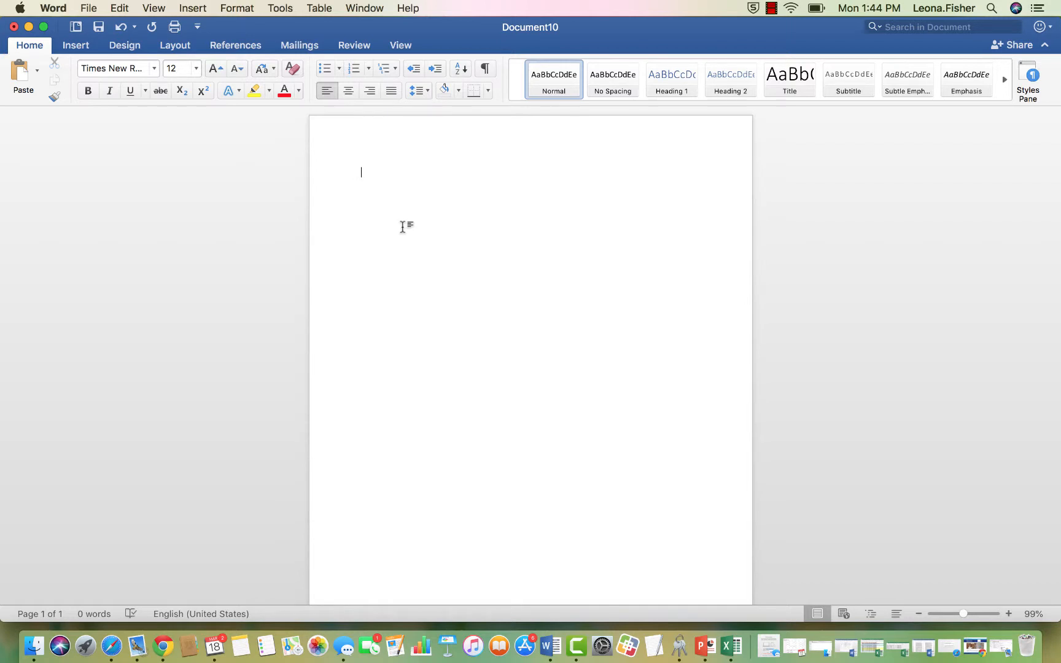
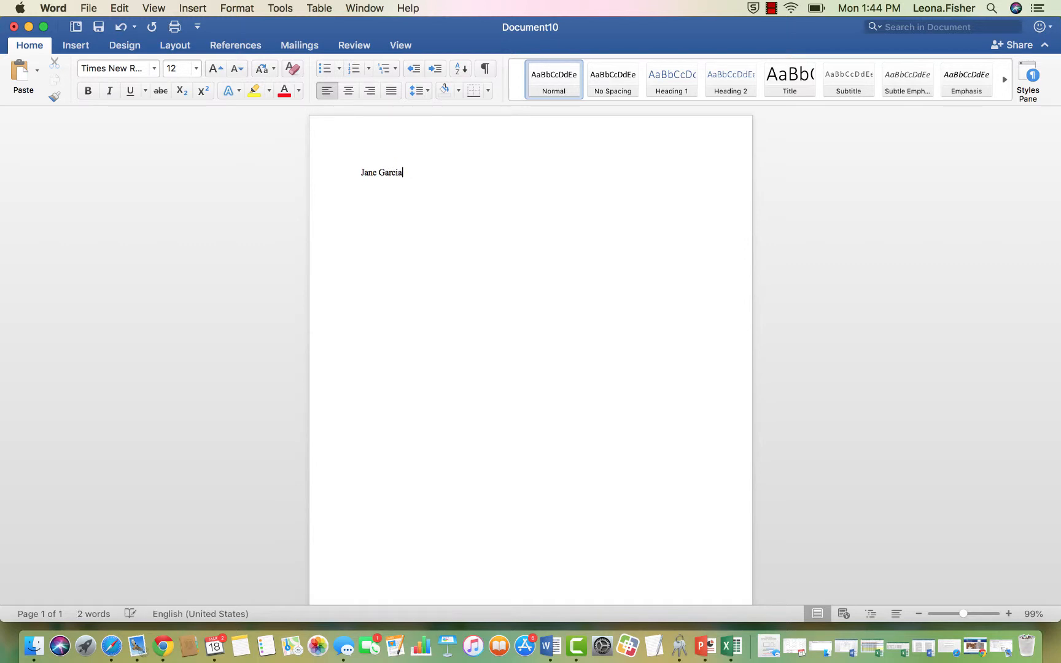
Type the four heading lines: student name, instructor name, English 1A, 18 March 2019.
key(Return)
key(Return)
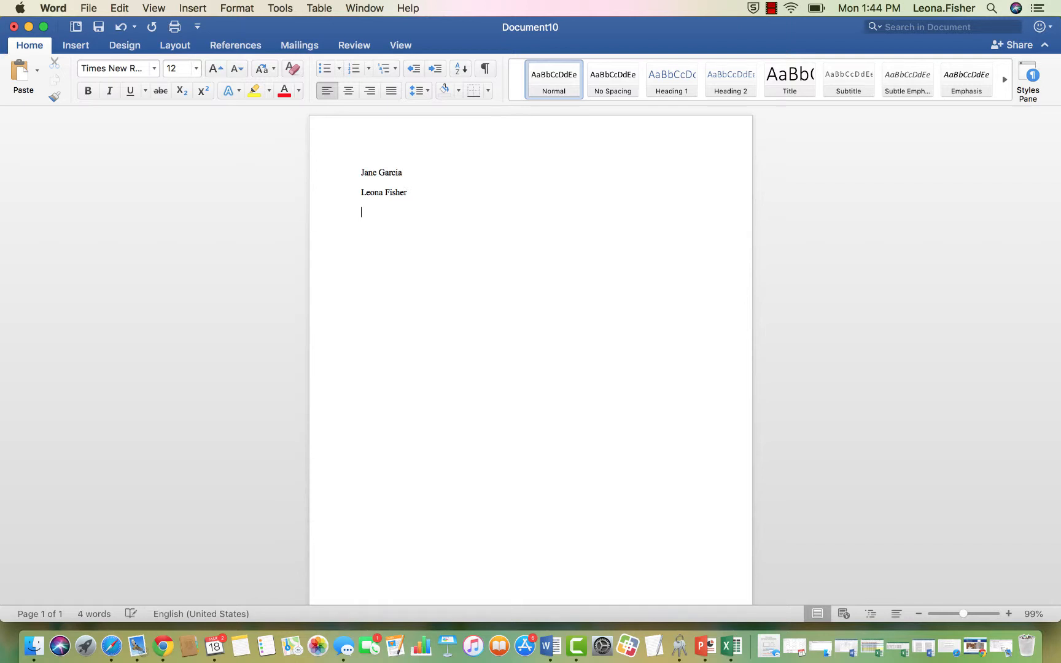
text(English 1A)
key(Return)
text(18 March)
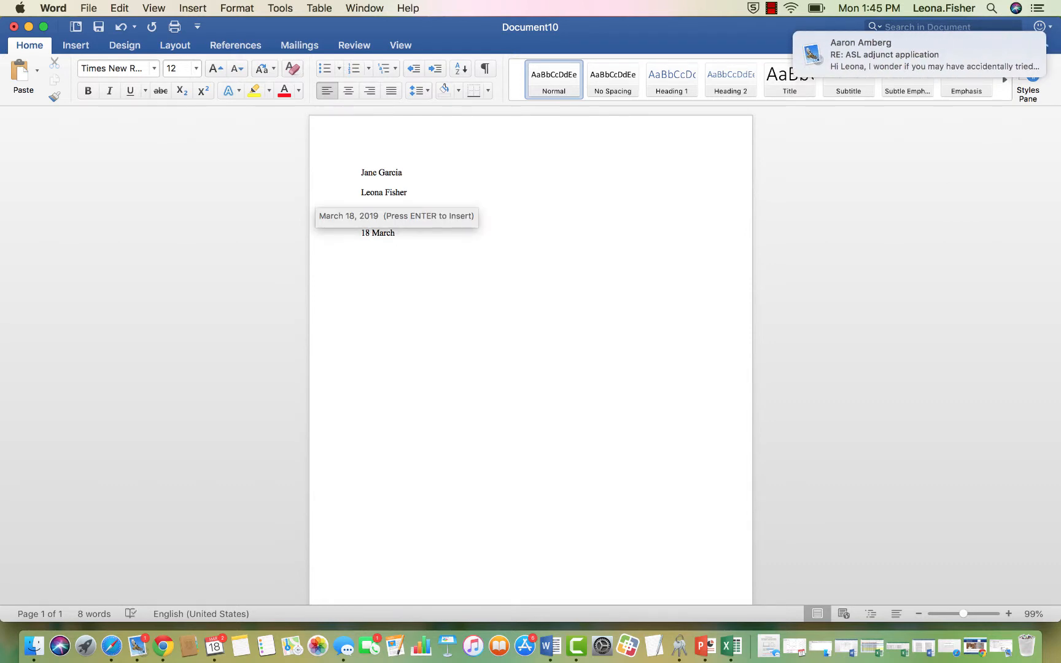
text( 201)
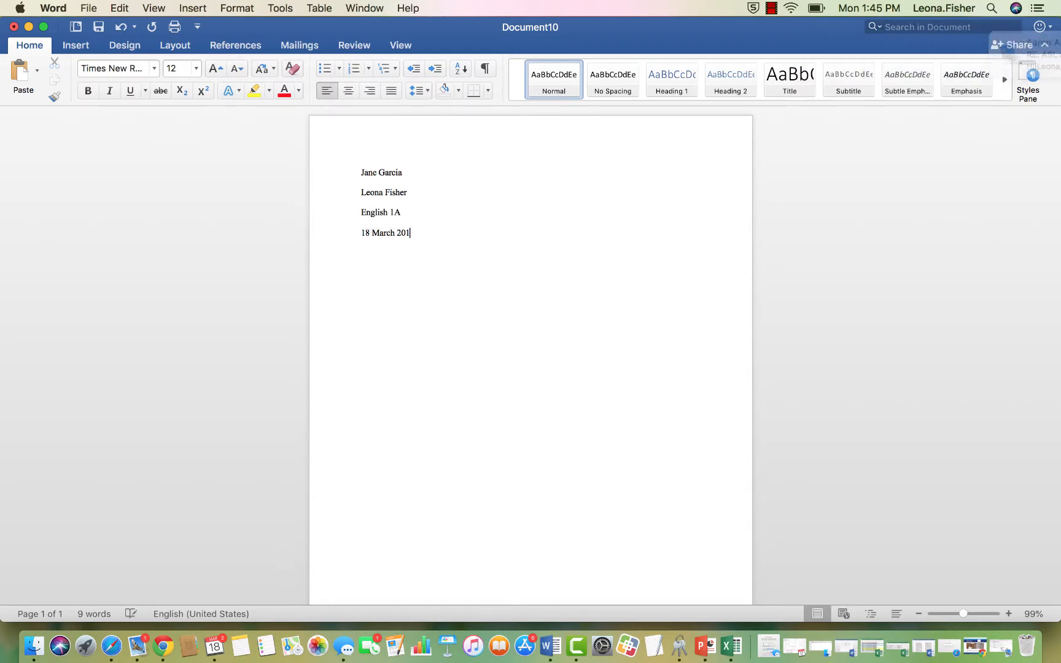
text(9)
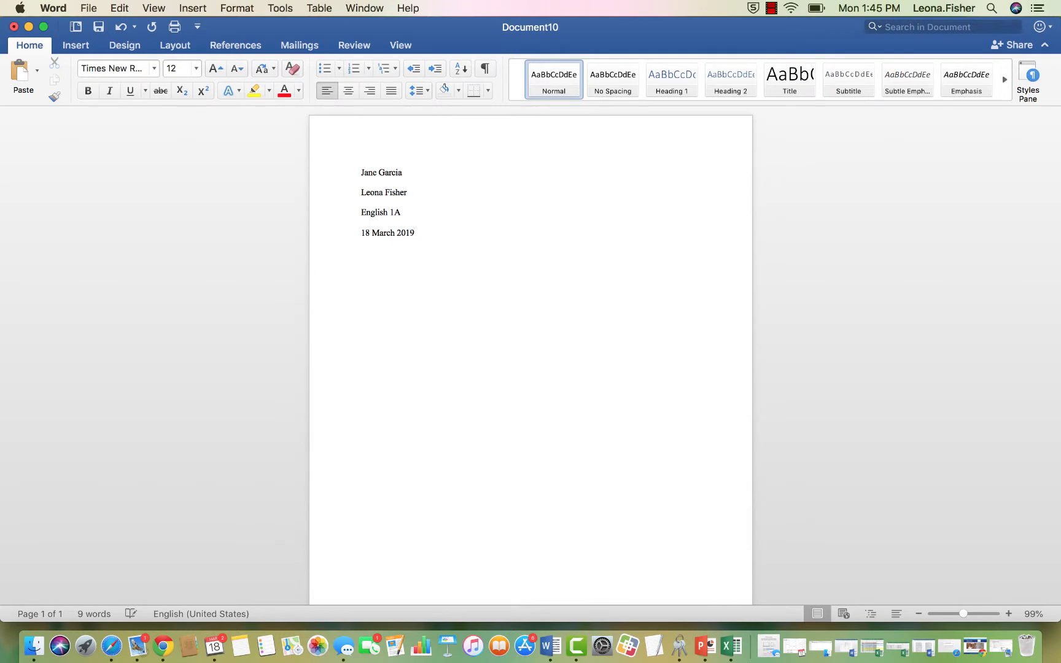
key(Return)
Center the line below the date and type the title 'My Awesome Paper'.
click(348, 92)
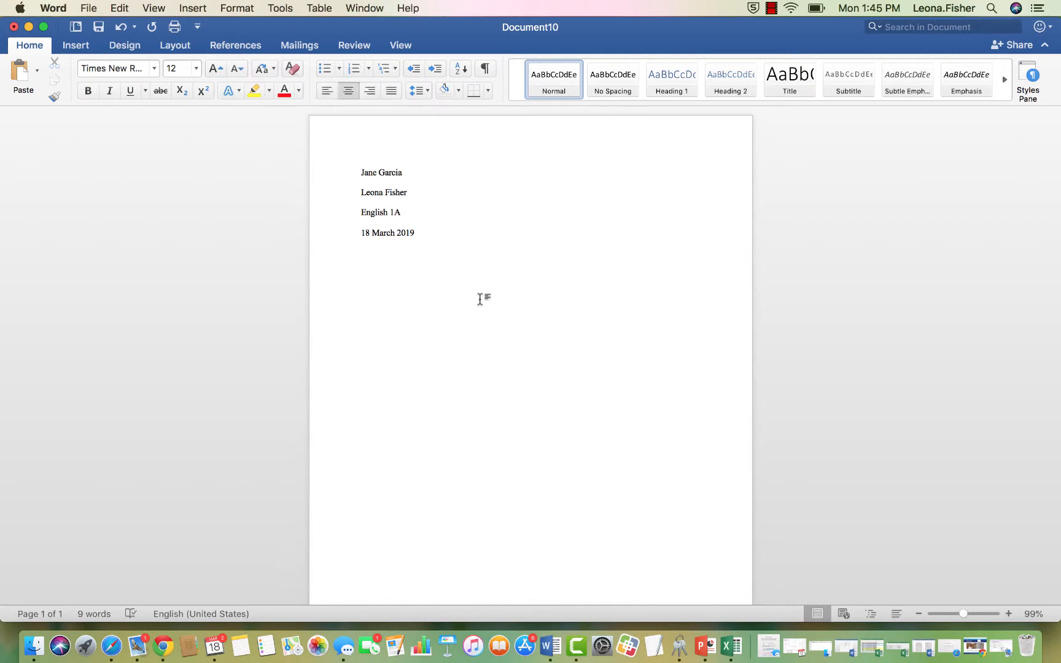
text(My Awesome Paper)
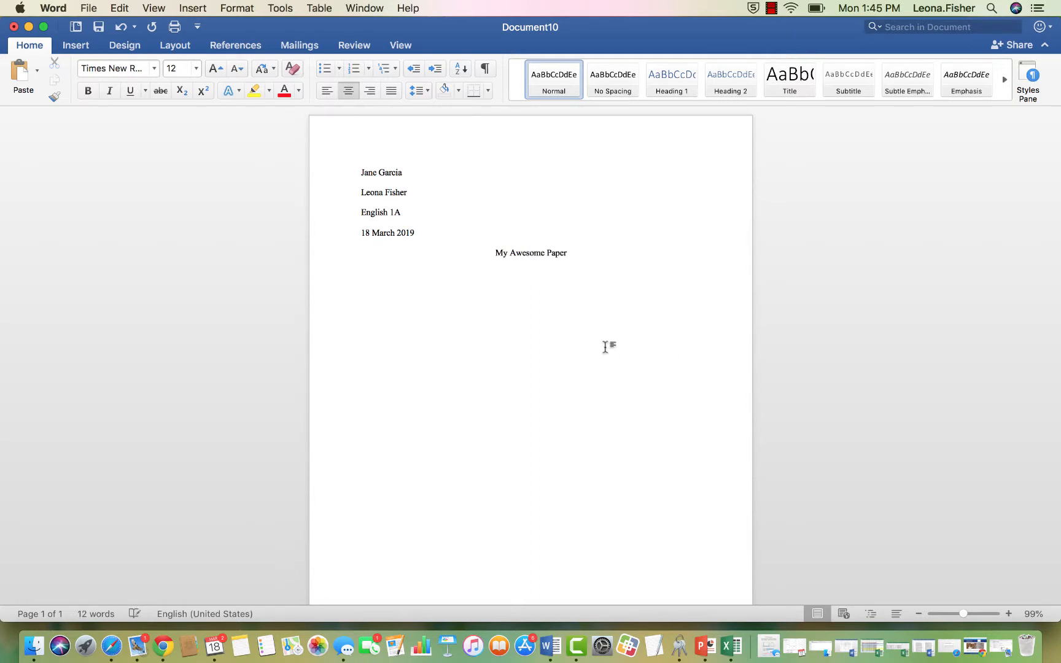
Left-align and indent the first paragraph, reminding readers to include page numbers with the proper heading.
click(325, 90)
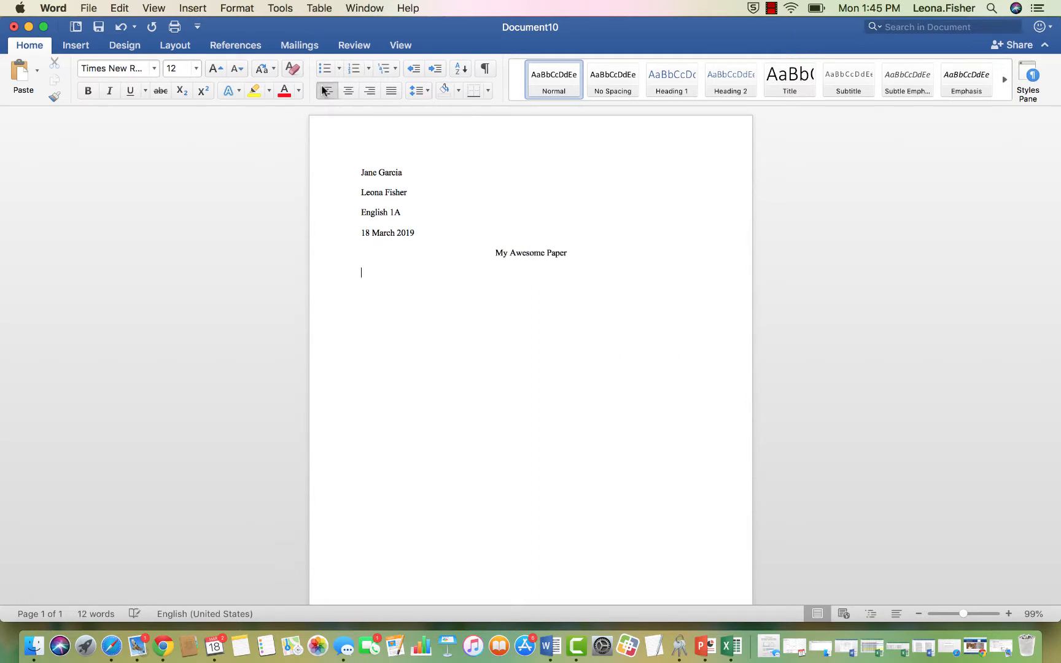
key(Tab)
text(This is where you would )
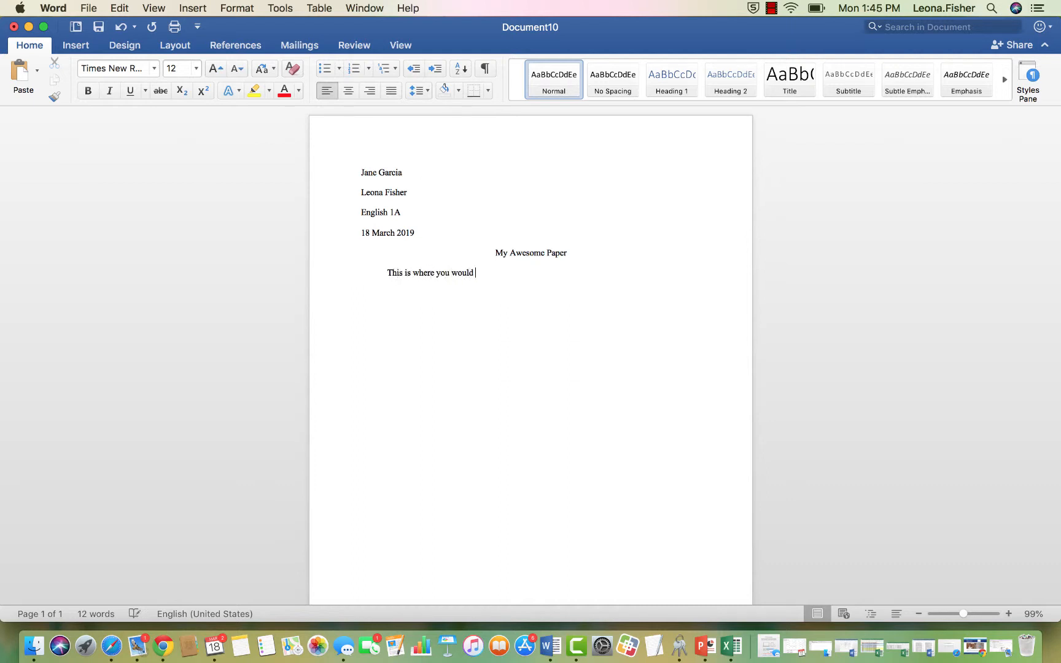
text(begin the first paragraph of your pap)
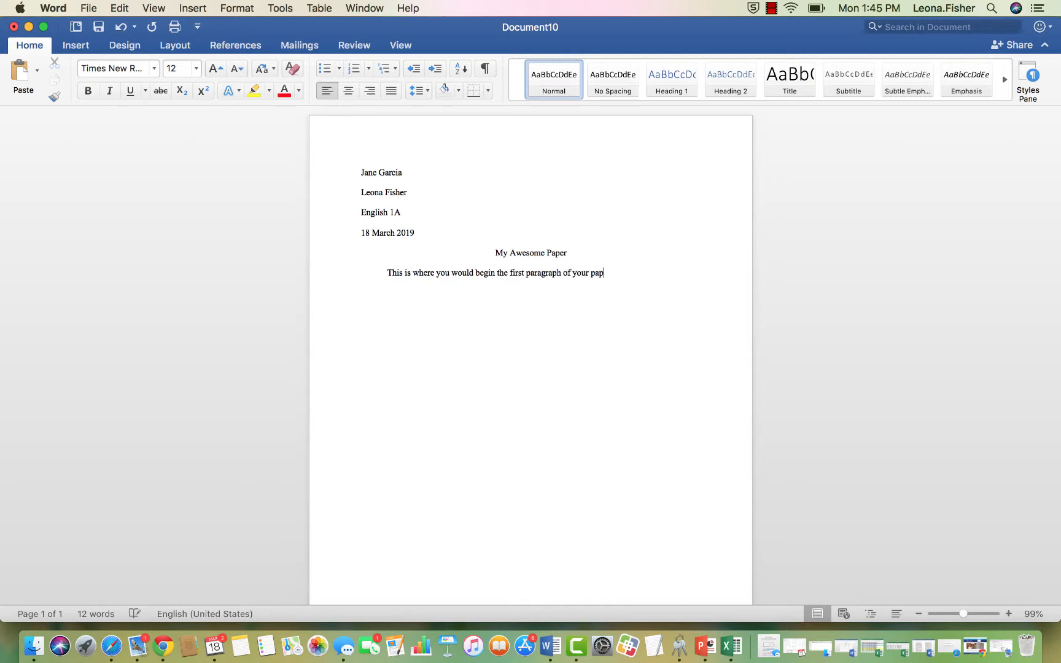
text(er. Don't forg)
text(et to include P)
text(numbers with)
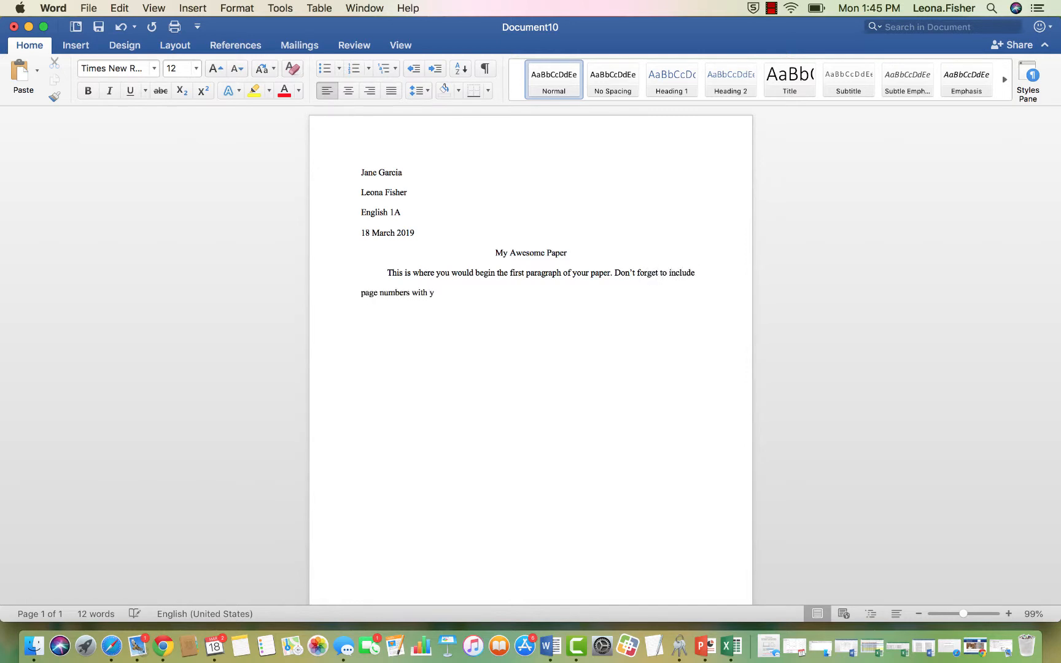
text( the proper heading.)
Insert a page number at the top of the page, right-aligned, and open the header.
click(76, 46)
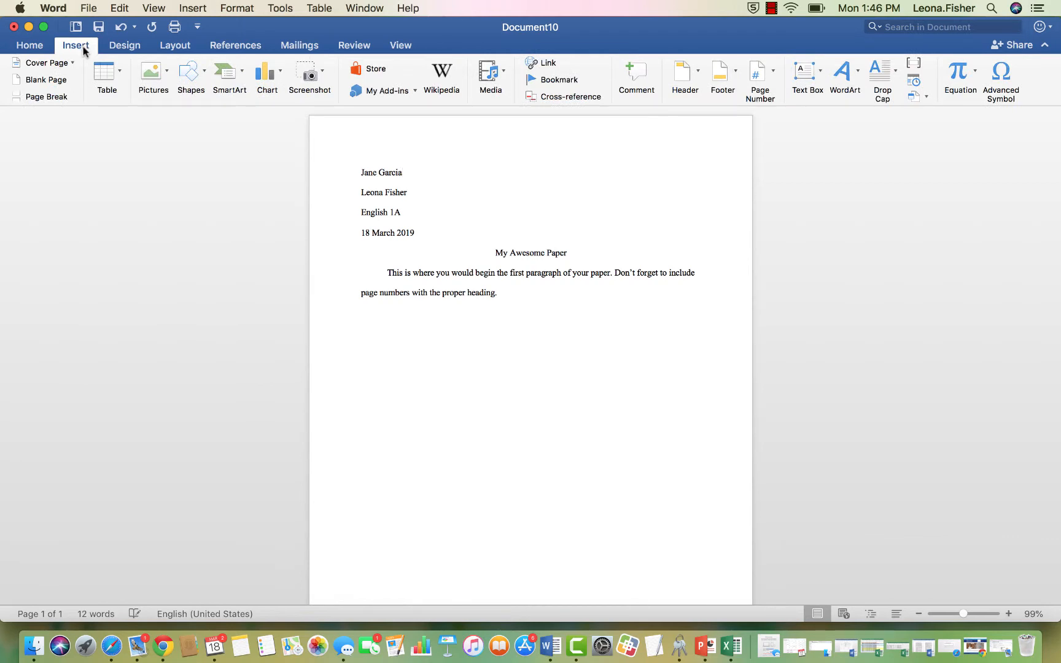
click(768, 82)
click(777, 98)
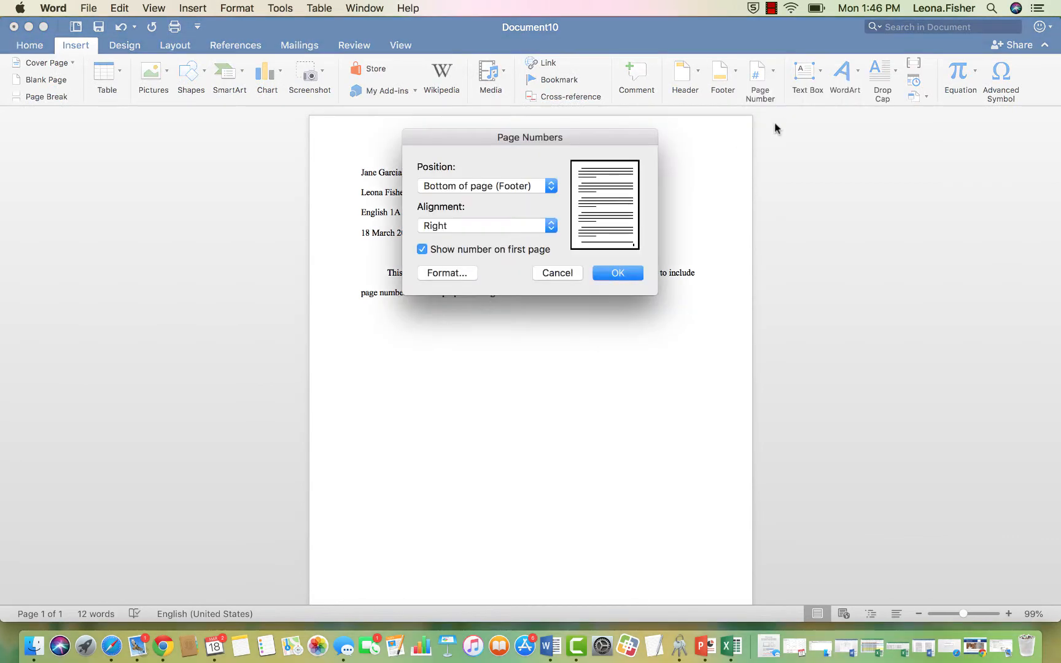
click(529, 190)
click(514, 175)
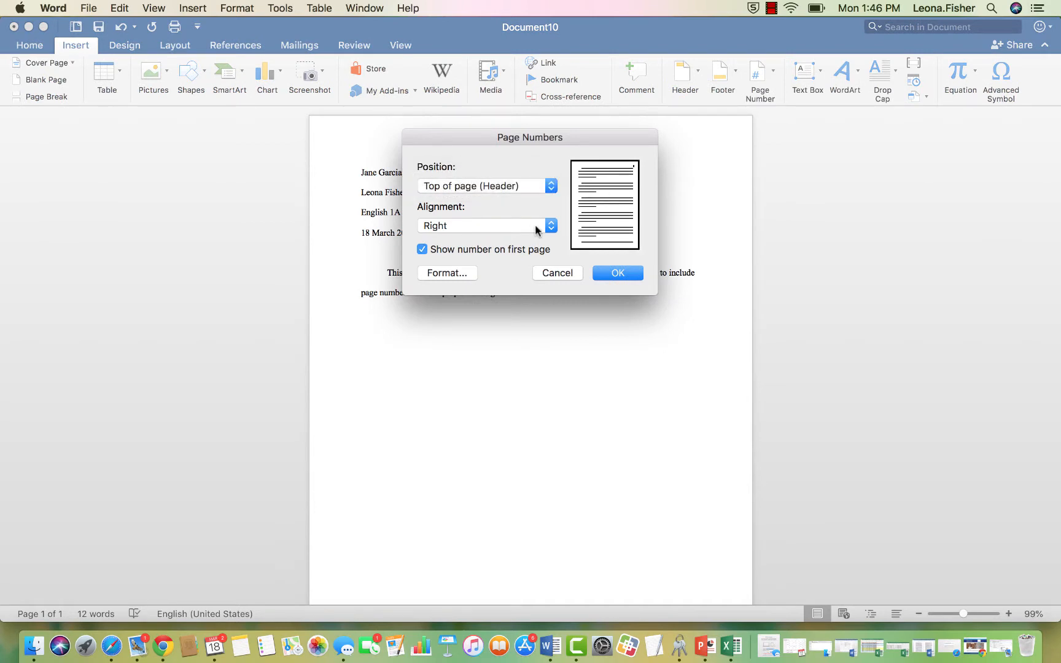
click(614, 279)
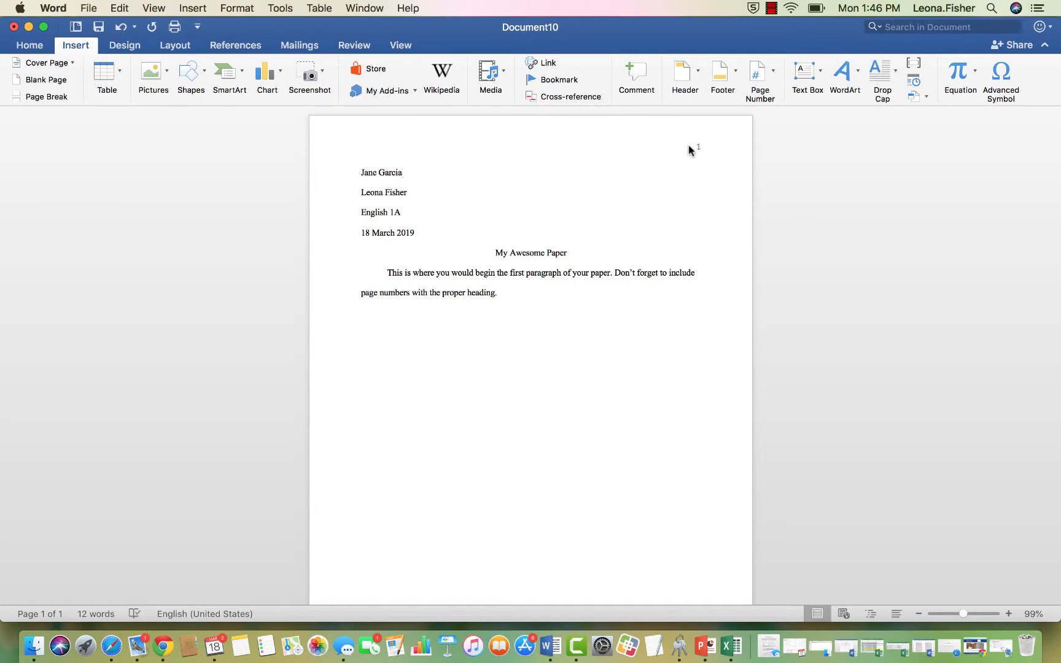
double_click(691, 145)
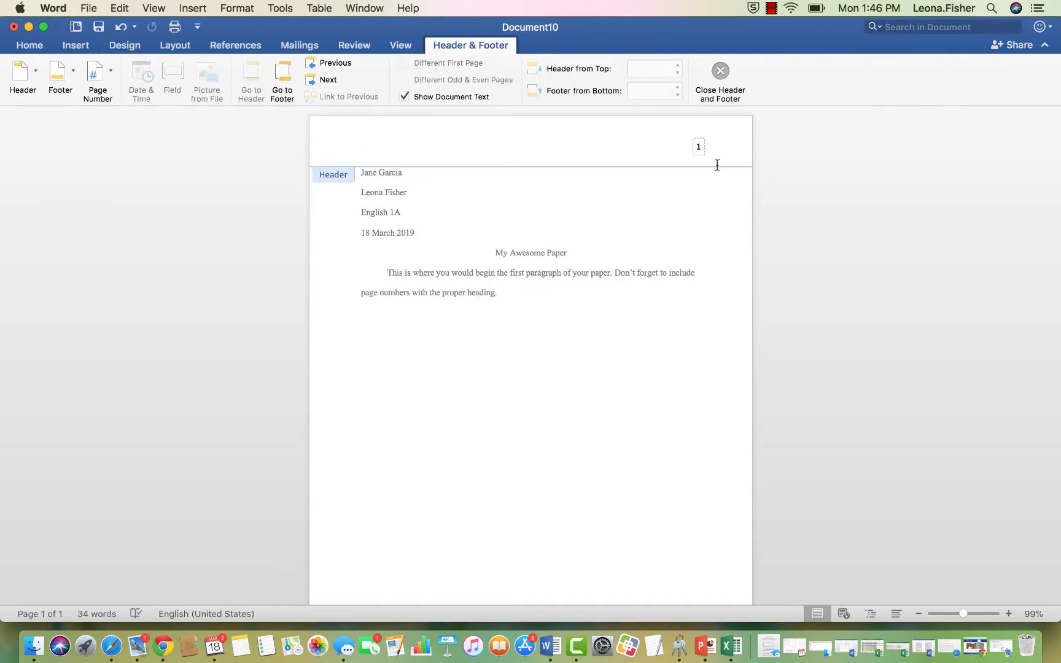
Put the student's last name before the header page number in Times New Roman, then return to the body.
text(G)
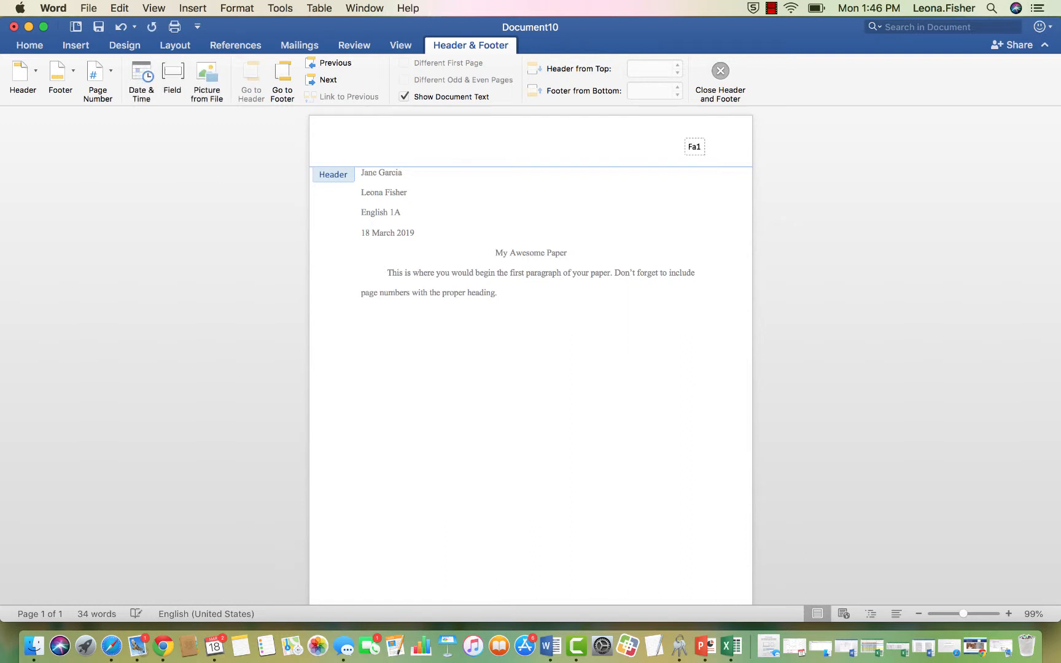
text(arcia)
drag(678, 146, 703, 147)
click(36, 44)
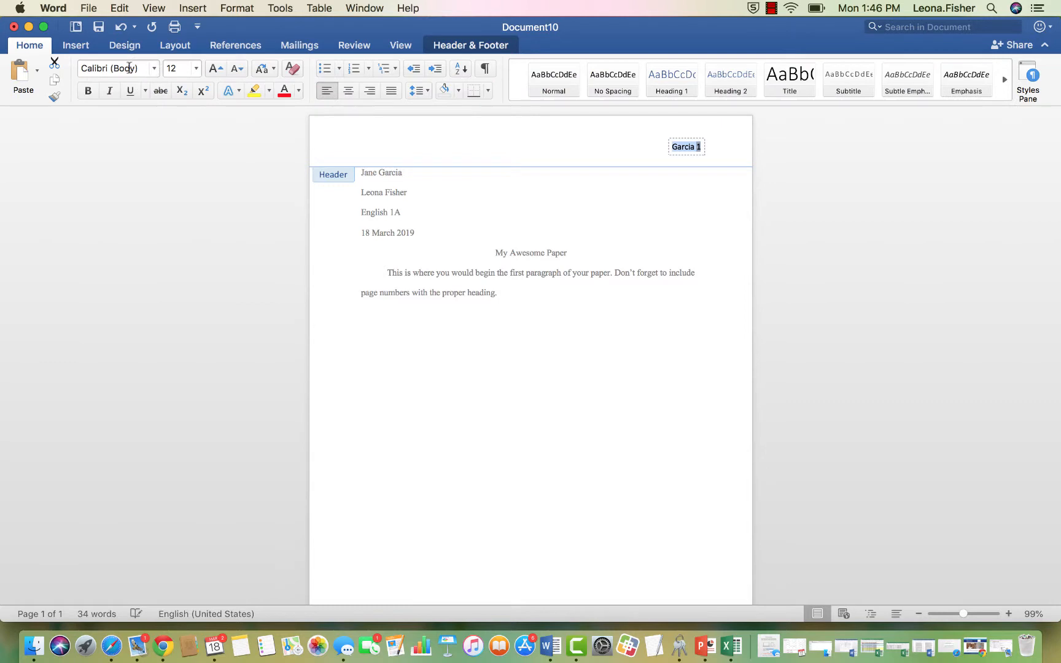
click(129, 68)
text(Times)
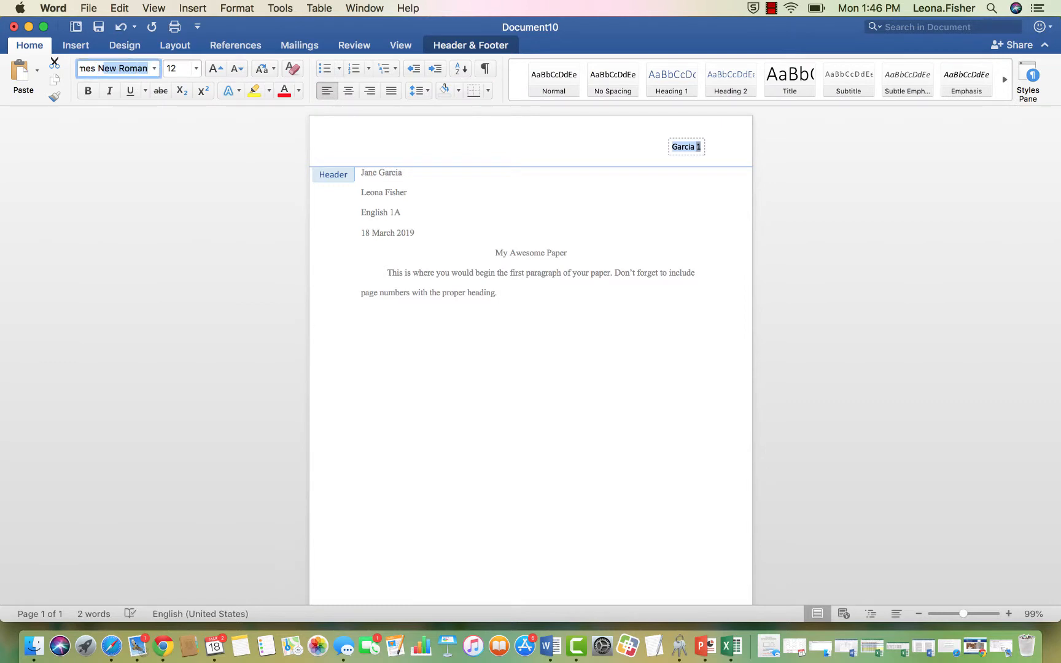
key(Return)
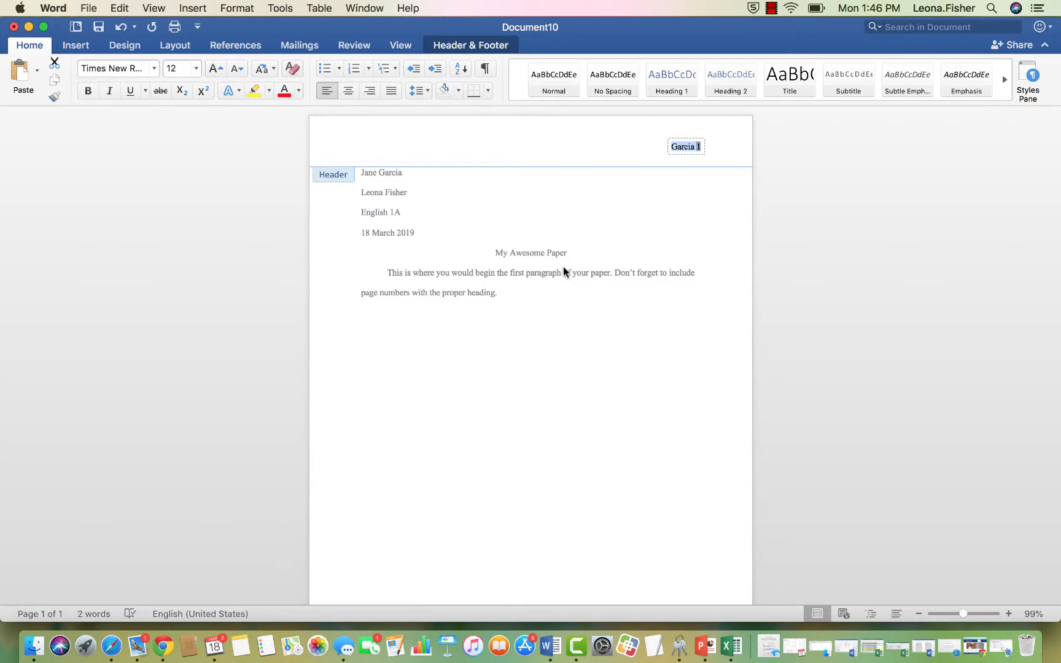
double_click(503, 311)
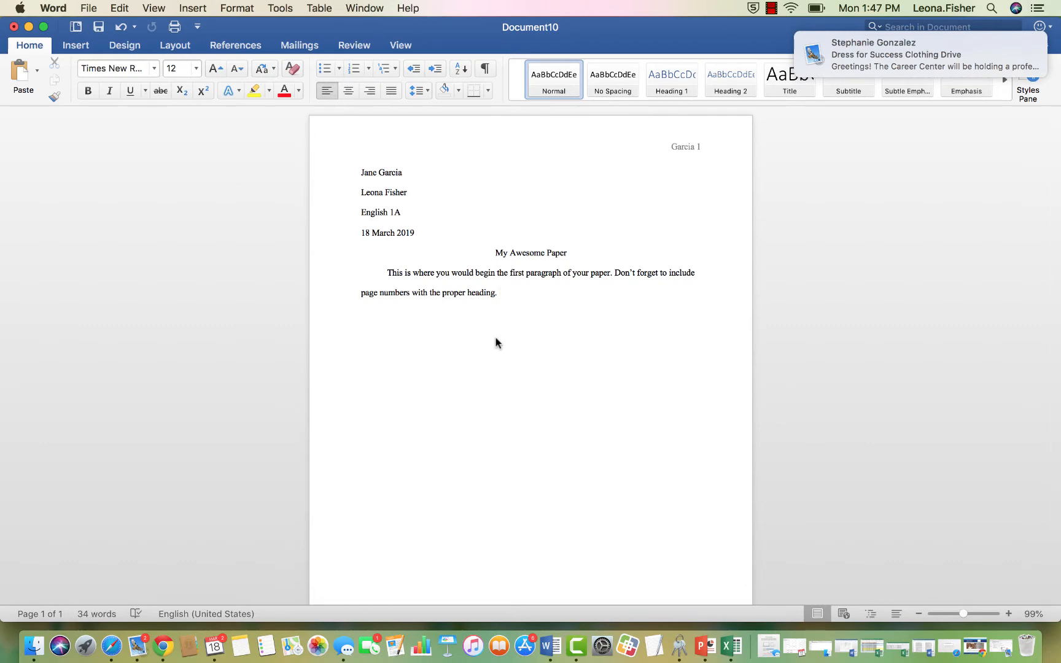
Append the quoted sentence about citing sources with a parenthetical author citation, then start a new line.
scroll(516, 264, down, 5)
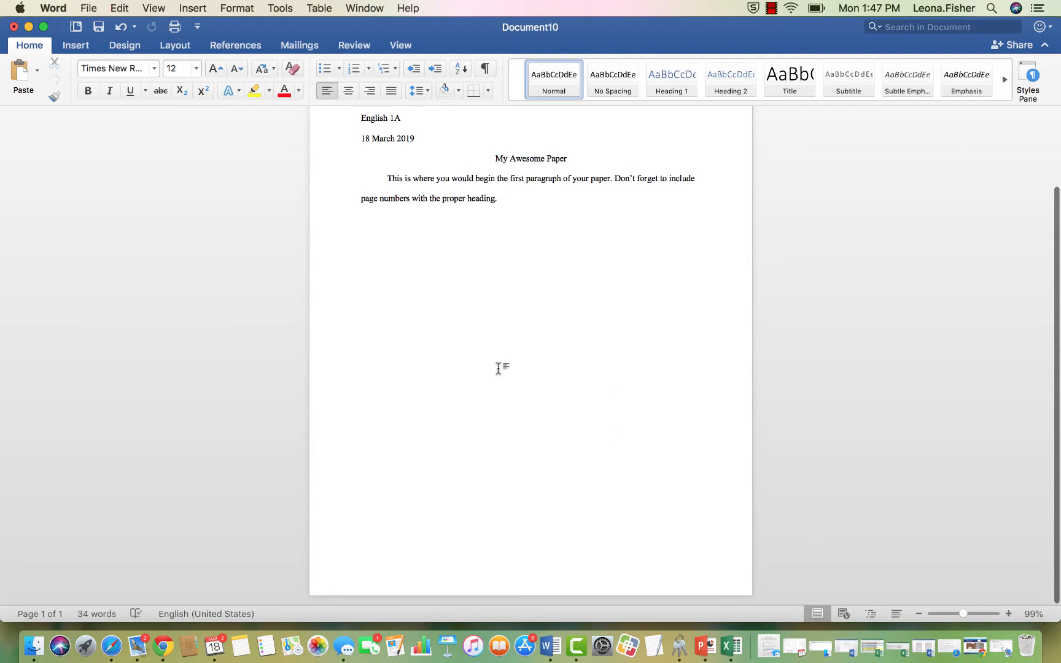
scroll(498, 369, up, 2)
scroll(499, 368, up, 1)
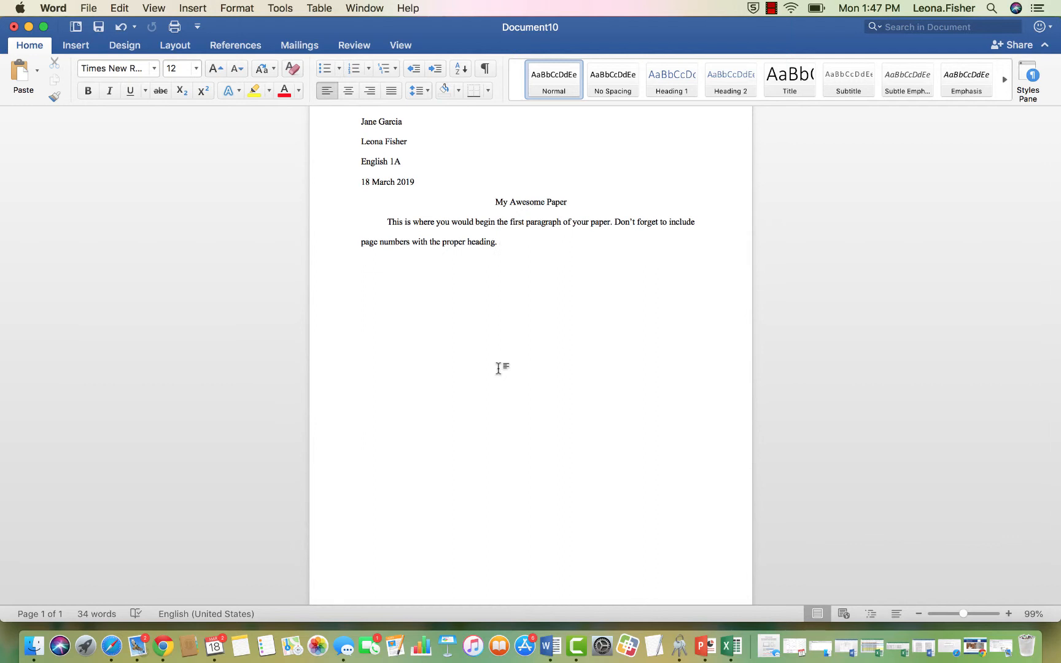
text(“It’s improtant to remember to cite your s)
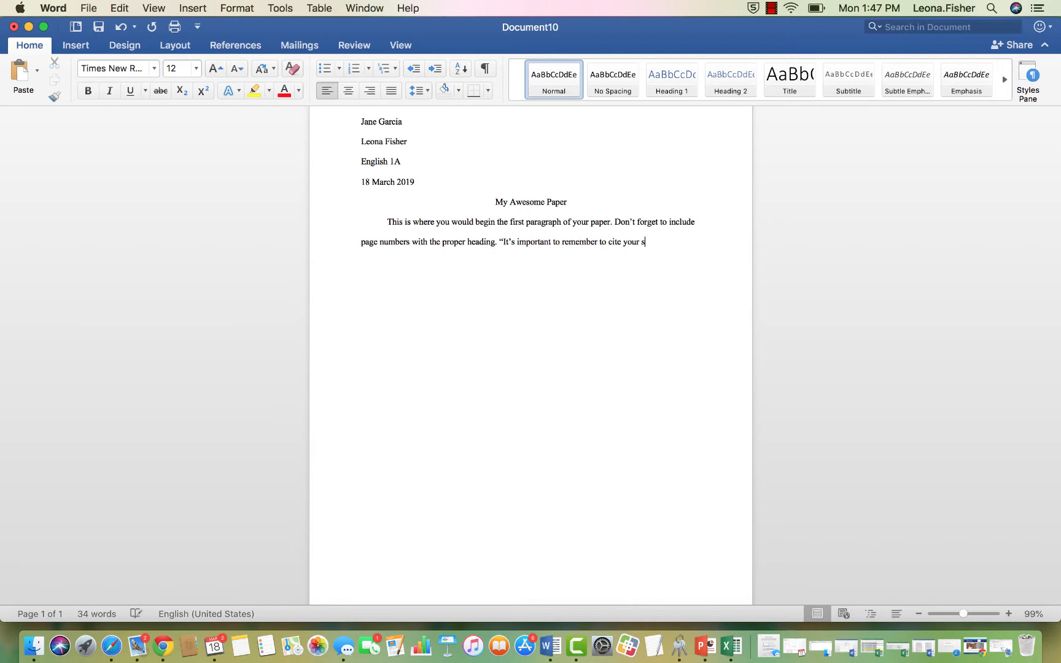
text(” )
text((Fish)
text(er).)
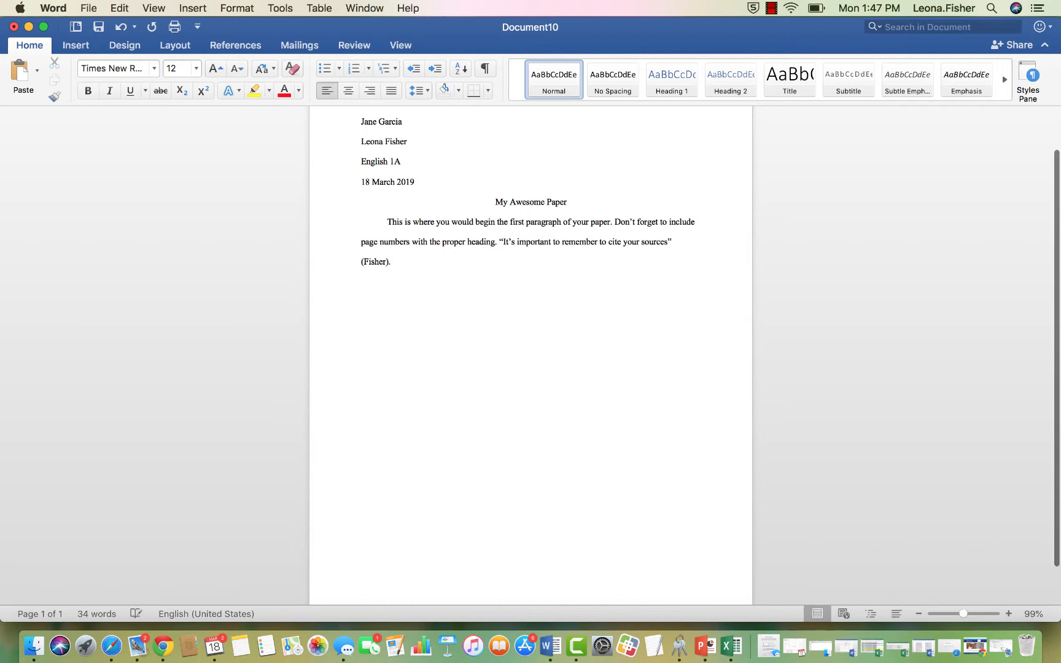
key(Return)
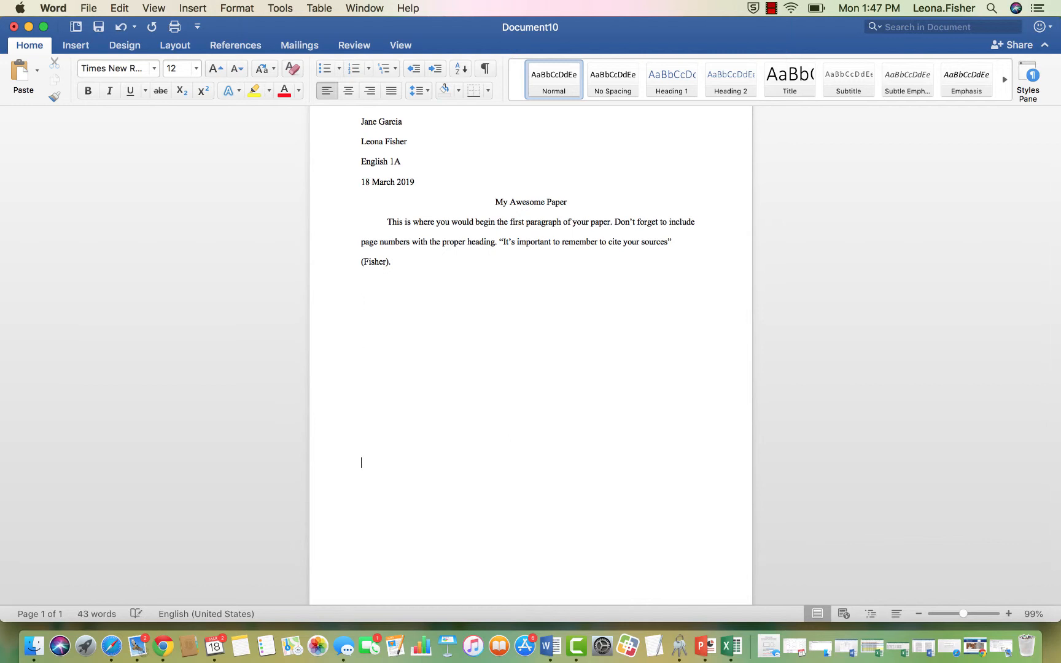
Break to a new page and type the centred title 'Works Cited'.
key(Return)
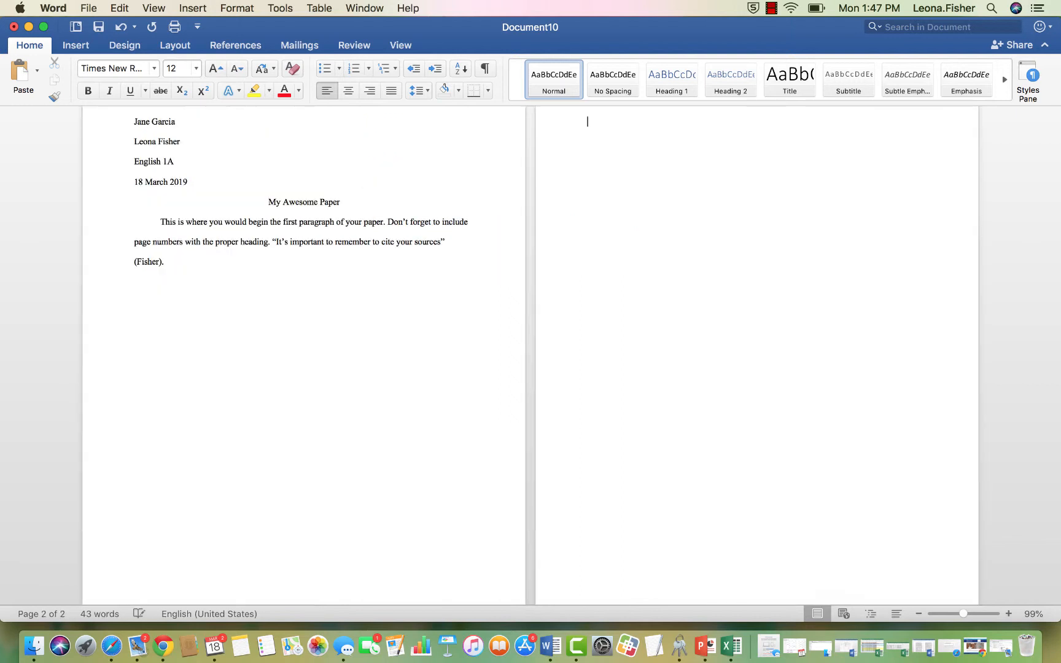
scroll(495, 462, up, 3)
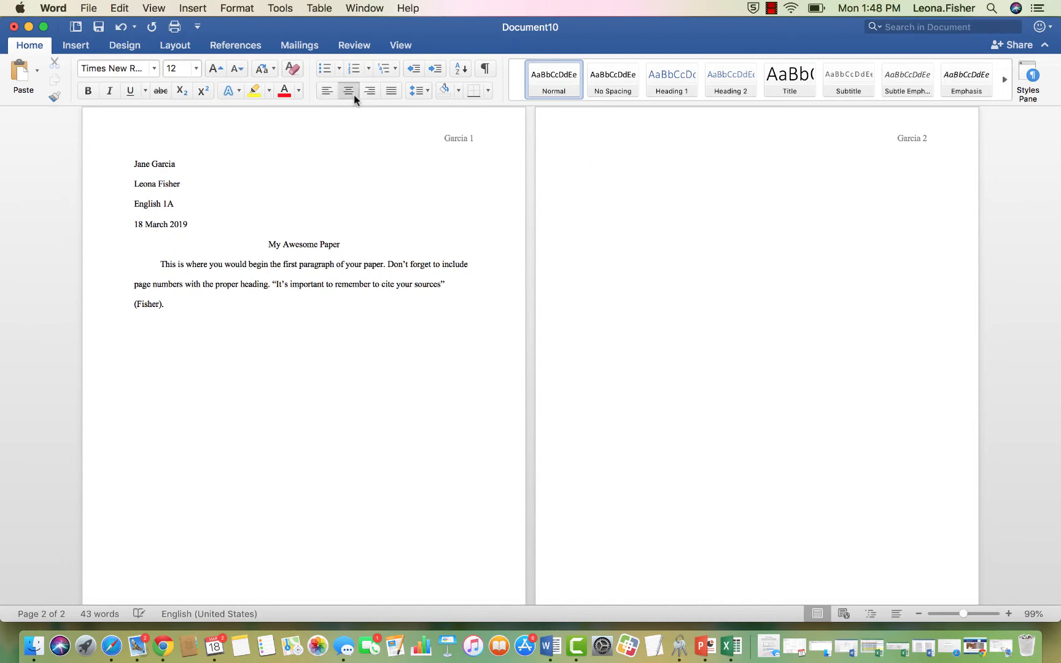
text(Works Cited)
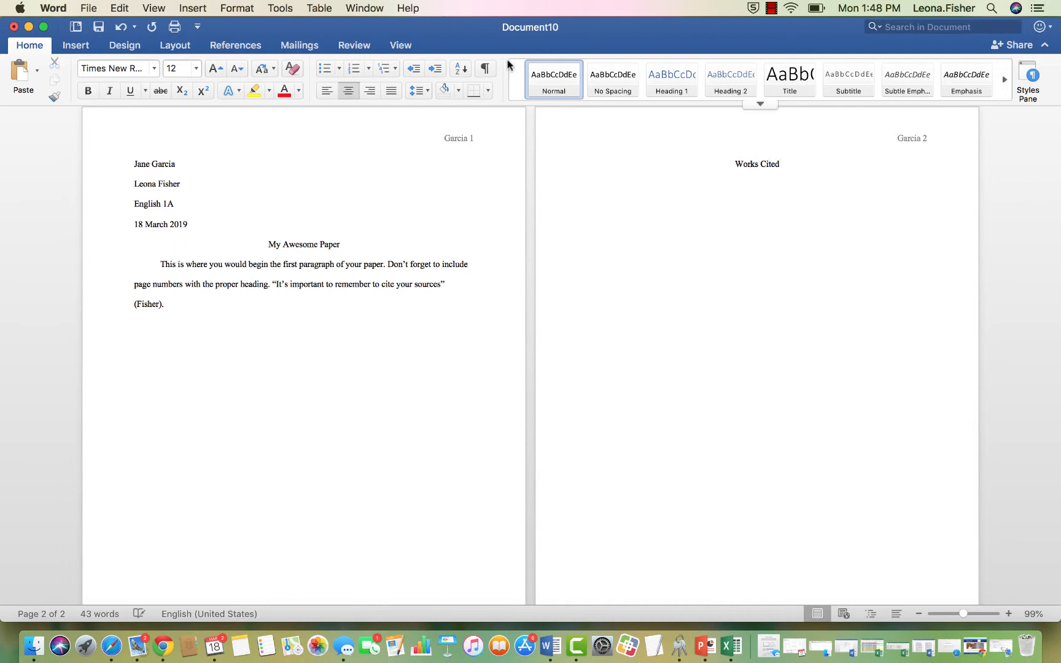
Left-align the line below Works Cited and type the personal interview entry dated 18 March 2019.
click(327, 94)
text(Fi)
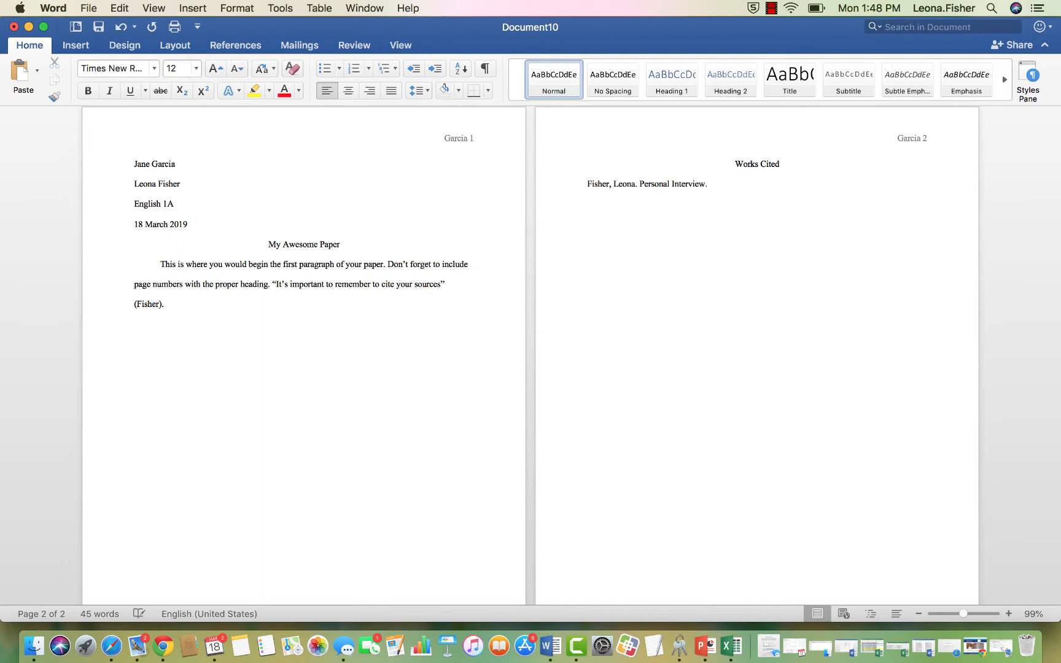
text(M)
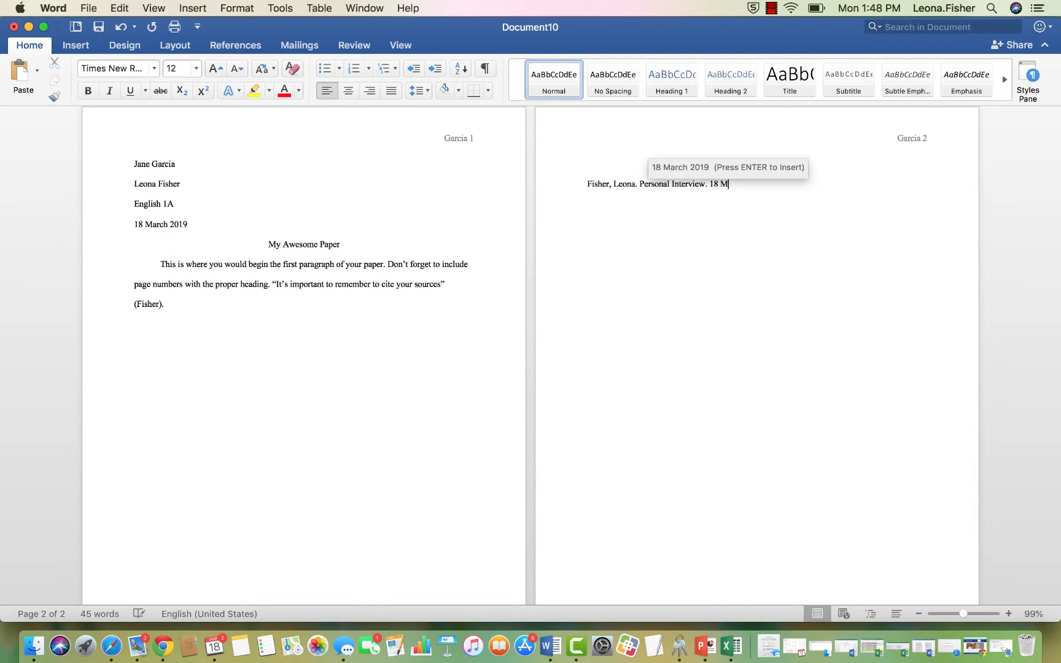
text(arch 2019.)
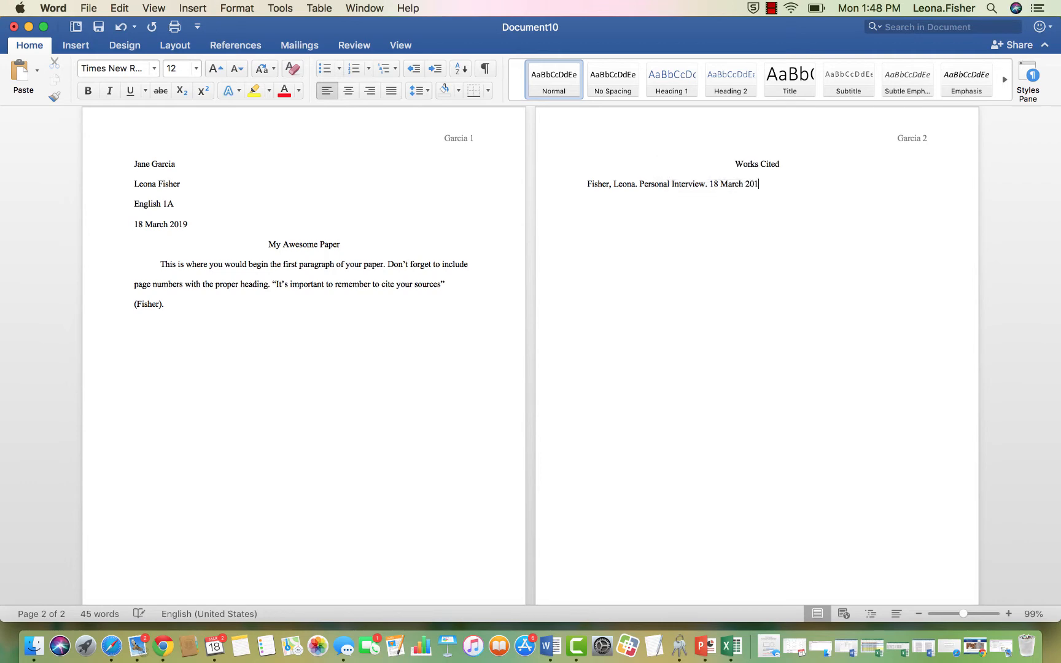